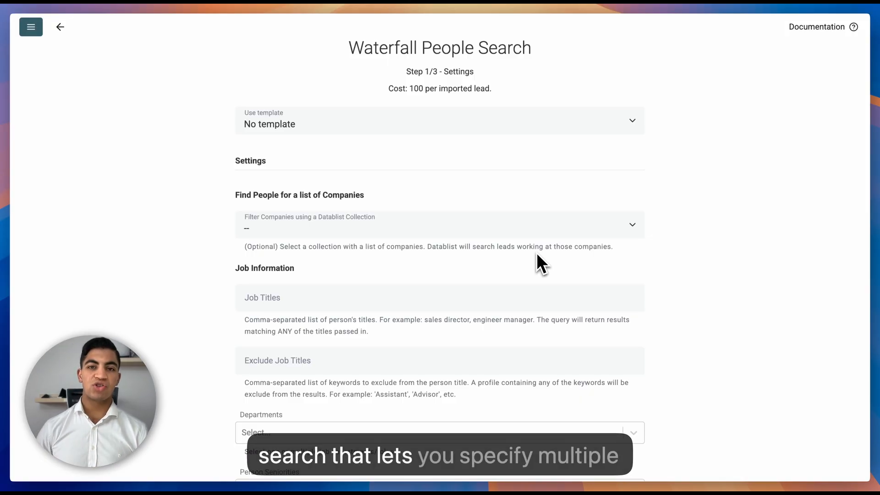
# Examine the company collection choices and look through the available people and company search filters.
pyautogui.scroll(-3, 538, 256)
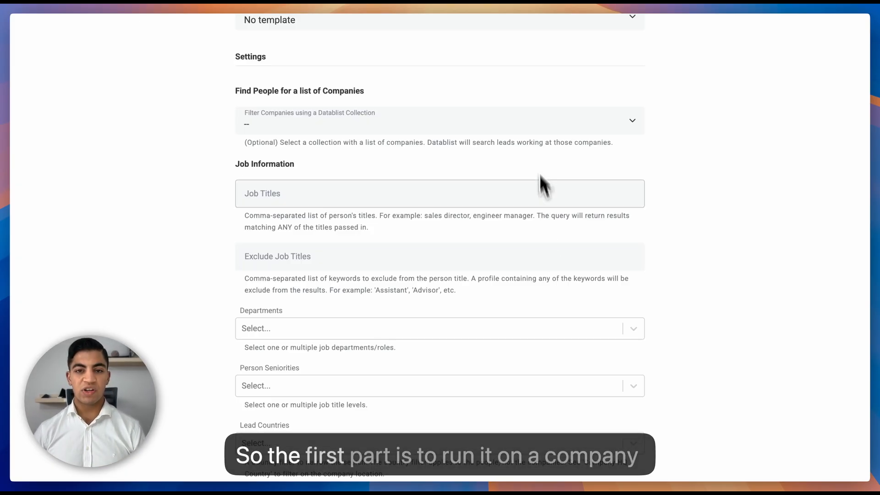
pyautogui.click(531, 127)
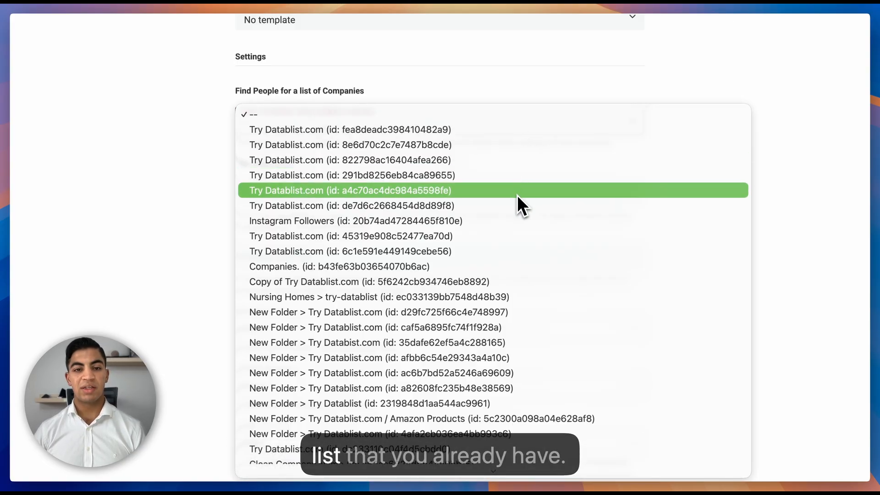
pyautogui.click(646, 90)
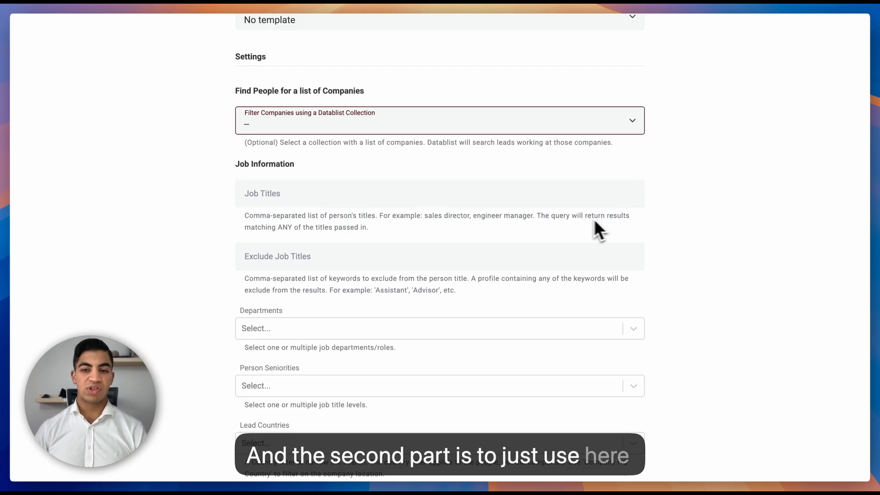
pyautogui.scroll(-7, 424, 231)
pyautogui.scroll(-7, 423, 232)
pyautogui.scroll(11, 424, 233)
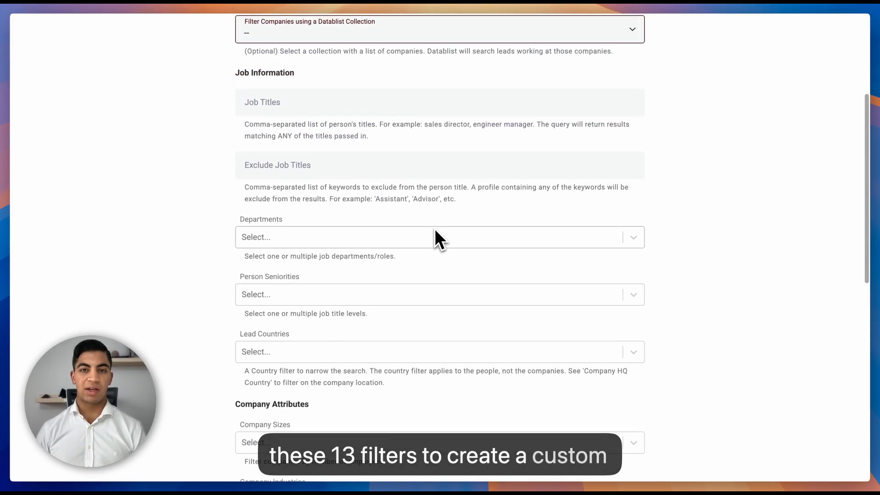
pyautogui.scroll(2, 573, 236)
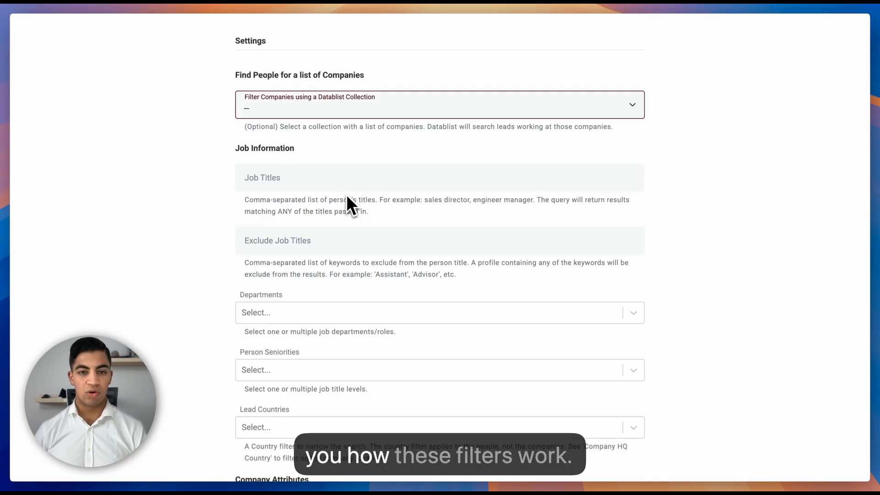
# Set the job title filter to SDR and exclude the job title Marketing Manager.
pyautogui.click(298, 180)
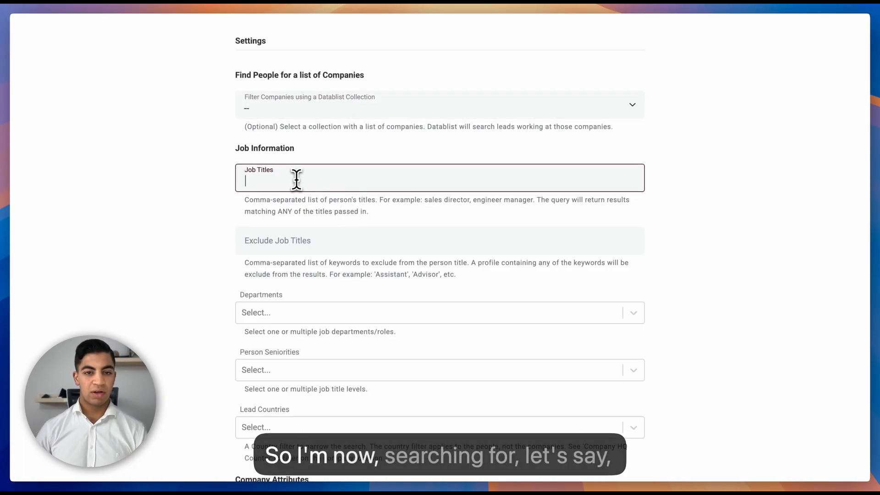
pyautogui.scroll(5, 295, 180)
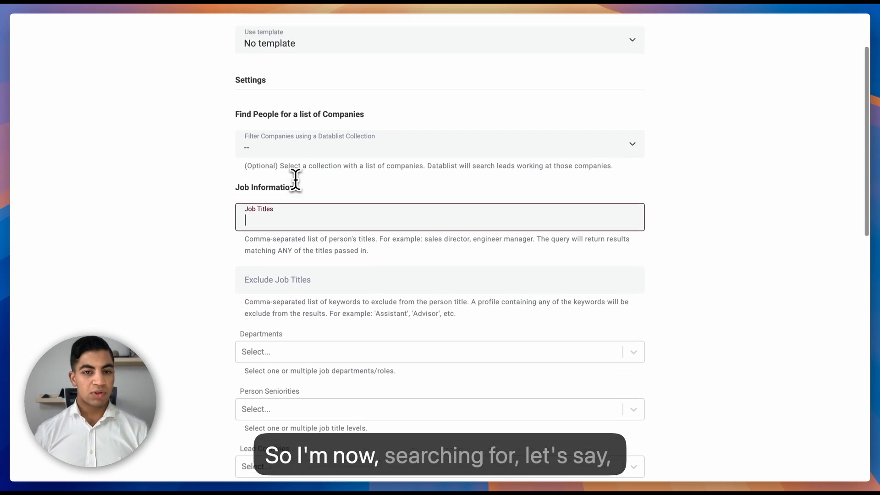
pyautogui.scroll(-3, 315, 190)
pyautogui.write('SDR')
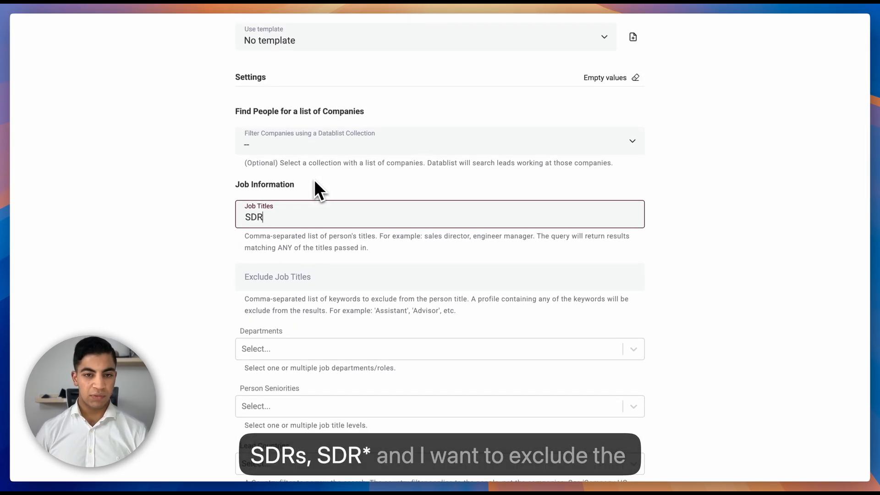
pyautogui.click(328, 271)
pyautogui.write('Marketing Manager')
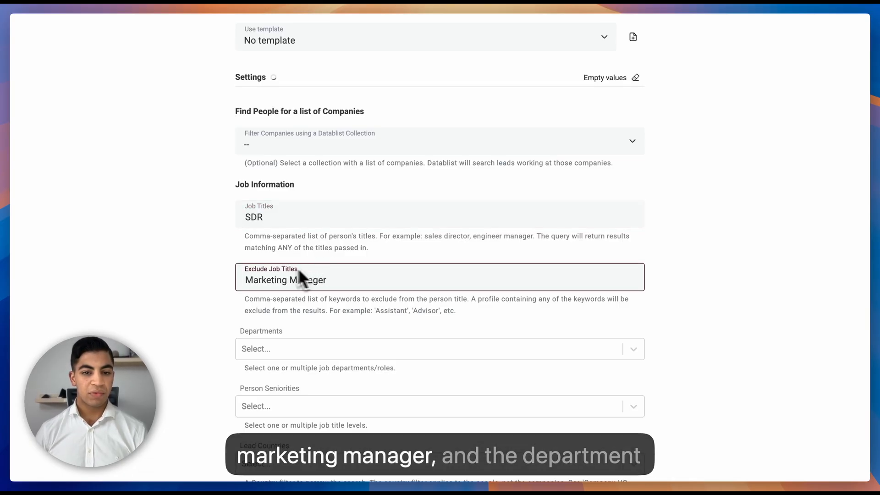
# Filter the people search by the Sales department.
pyautogui.scroll(-3, 293, 266)
pyautogui.click(291, 255)
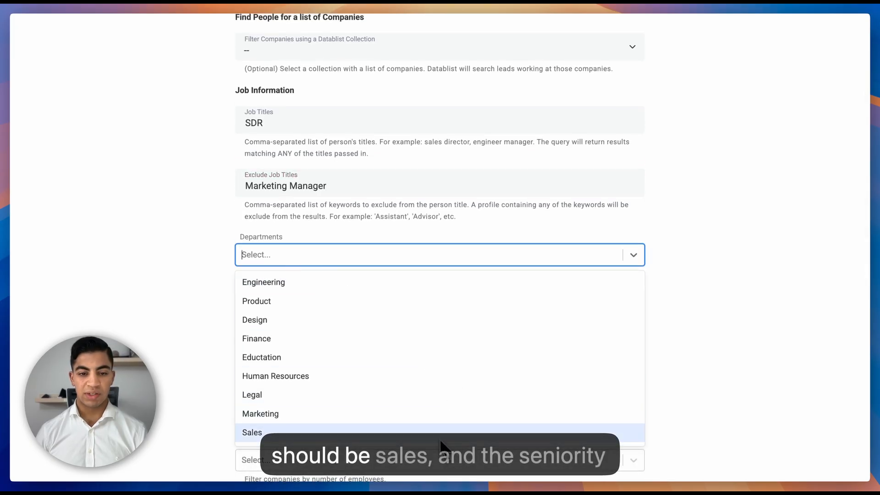
pyautogui.click(441, 433)
pyautogui.click(170, 296)
# Set the person seniorities to Entry, Senior and Manager.
pyautogui.scroll(-2, 319, 296)
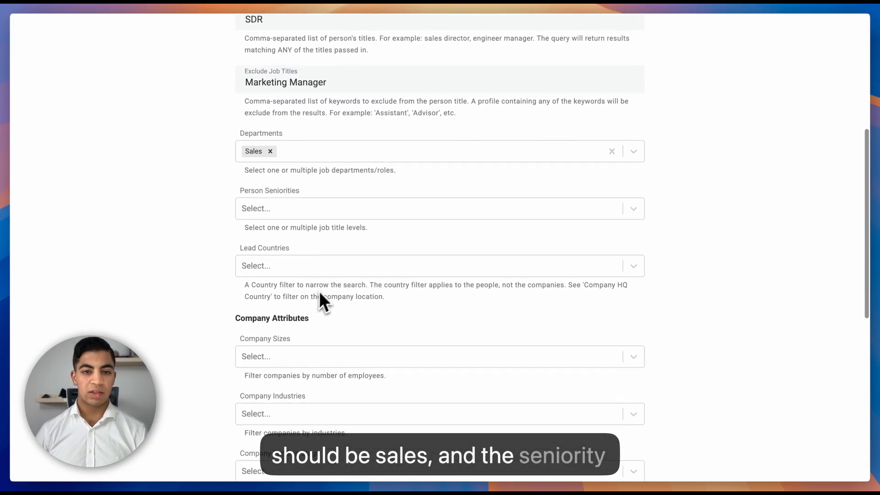
pyautogui.click(329, 209)
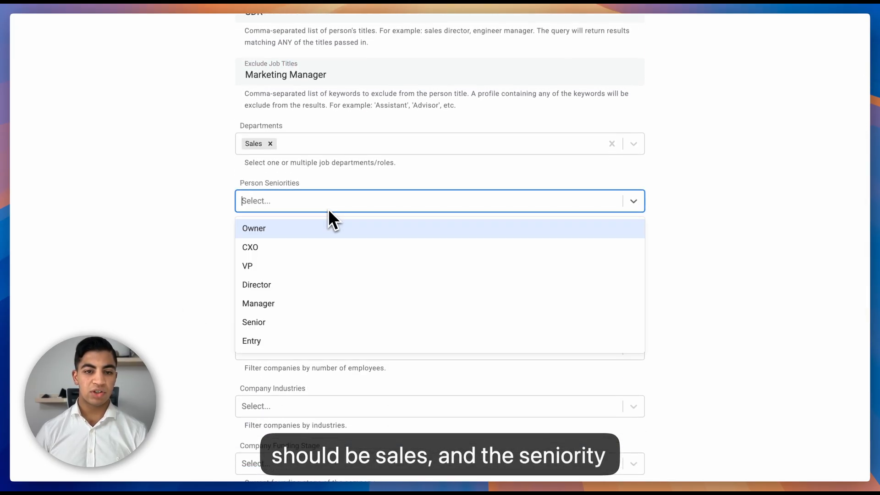
pyautogui.click(327, 334)
pyautogui.click(327, 329)
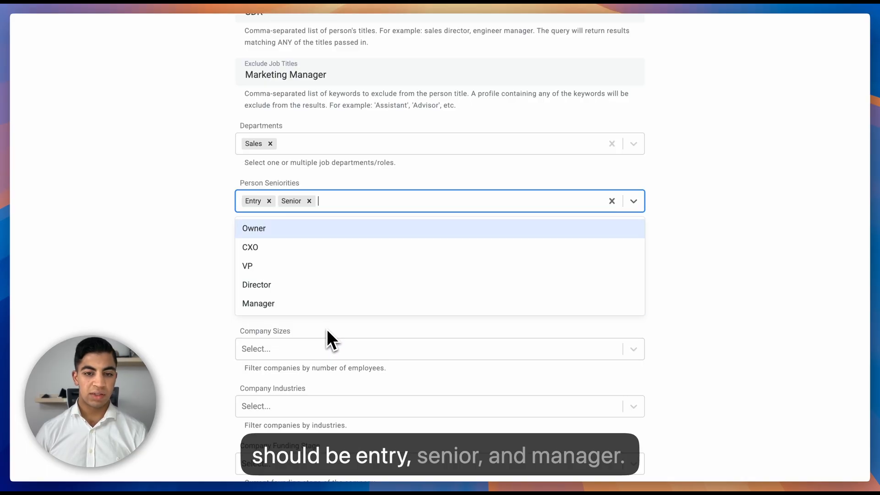
pyautogui.click(260, 306)
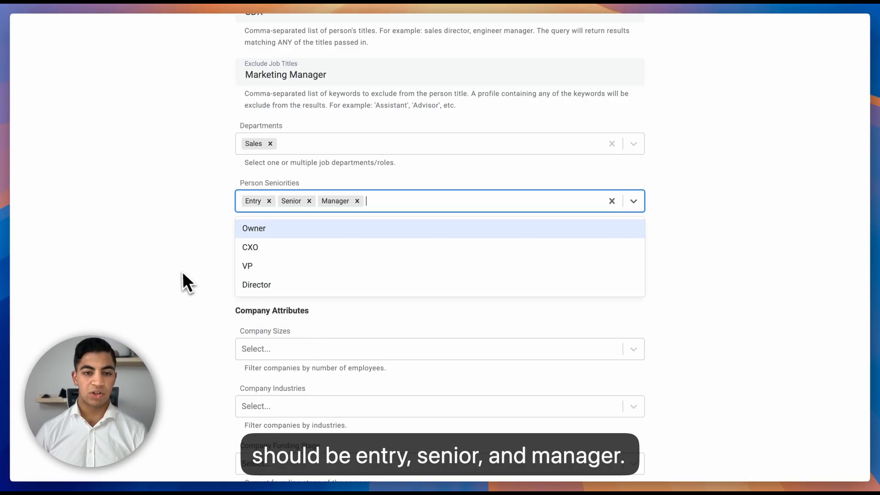
pyautogui.click(178, 270)
# Limit the lead countries to United States, Germany and France.
pyautogui.scroll(-3, 350, 284)
pyautogui.click(315, 181)
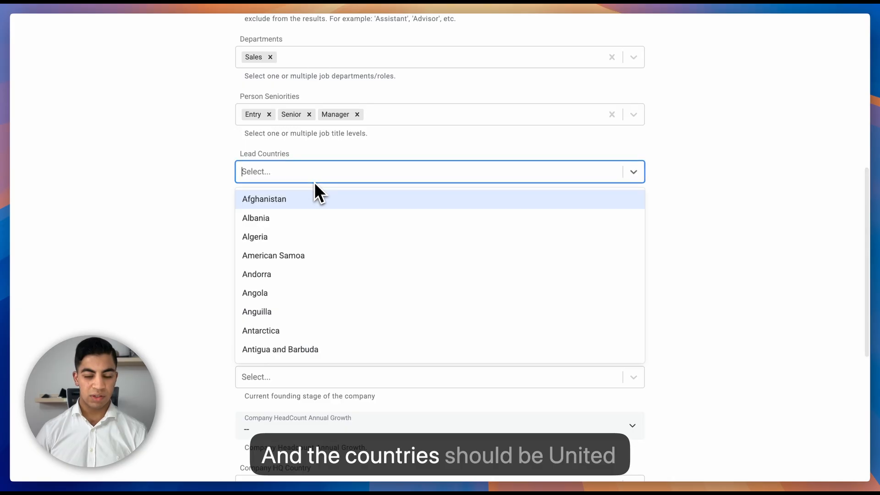
pyautogui.write('Unit')
pyautogui.press('Down')
pyautogui.press('Down')
pyautogui.press('Down')
pyautogui.press('Return')
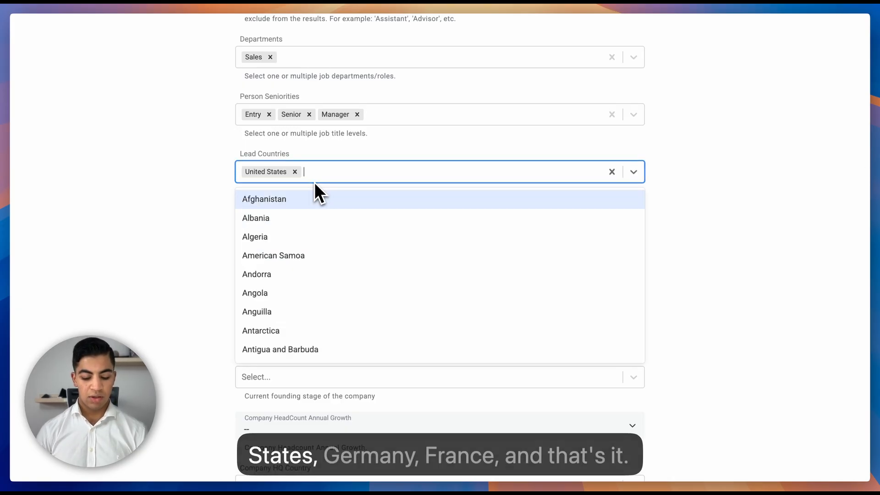
pyautogui.write('German')
pyautogui.press('Return')
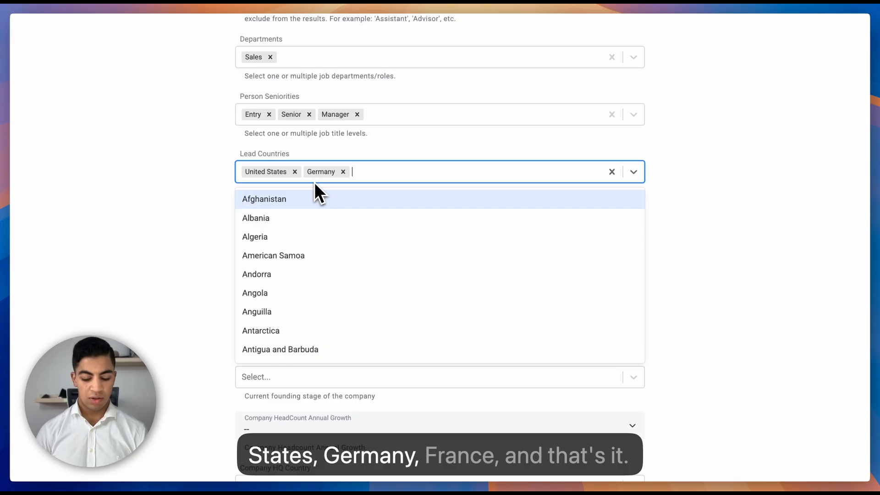
pyautogui.write('France')
pyautogui.press('Return')
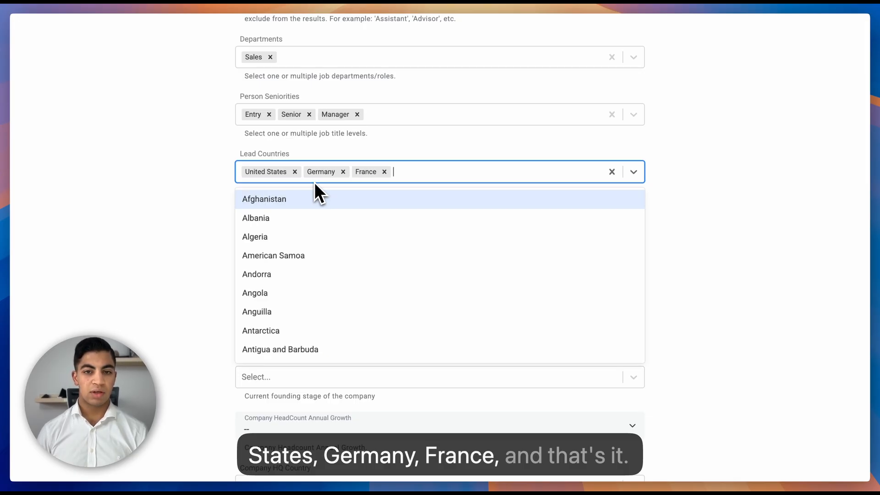
pyautogui.click(170, 197)
# Filter companies by the employee sizes 51-200, 11-50 and 201-500.
pyautogui.scroll(-1, 397, 282)
pyautogui.scroll(-1, 393, 275)
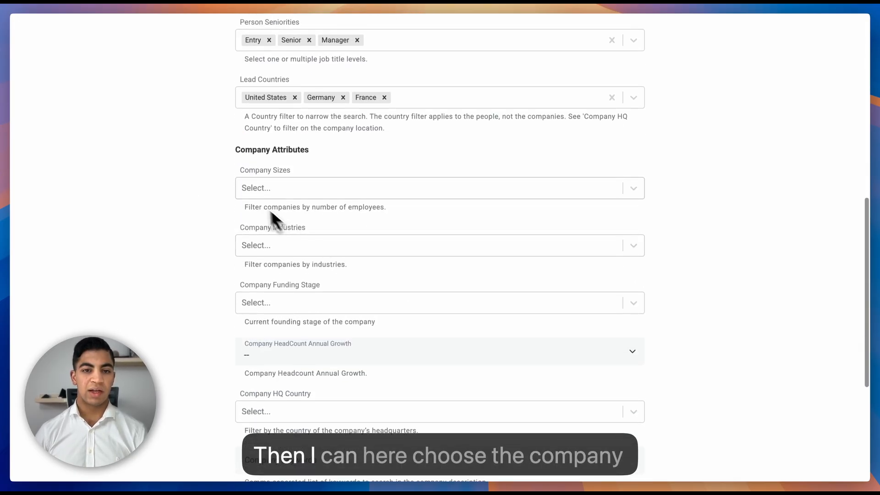
pyautogui.scroll(-1, 507, 269)
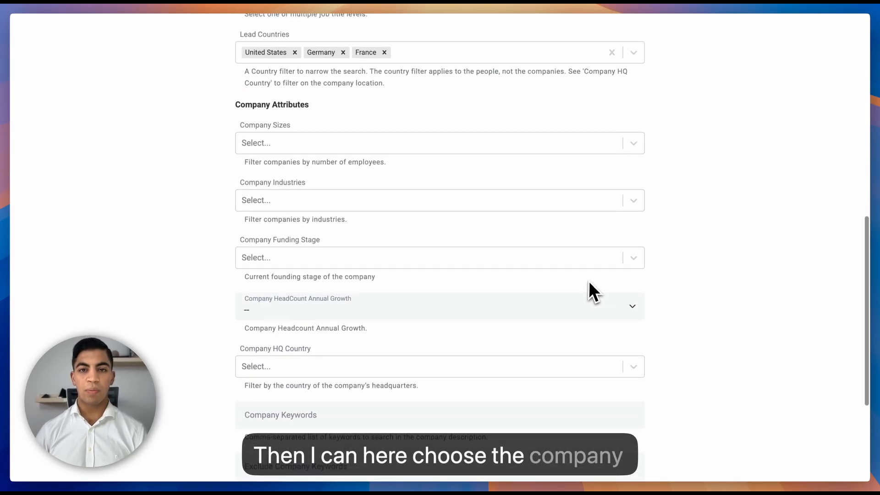
pyautogui.click(403, 146)
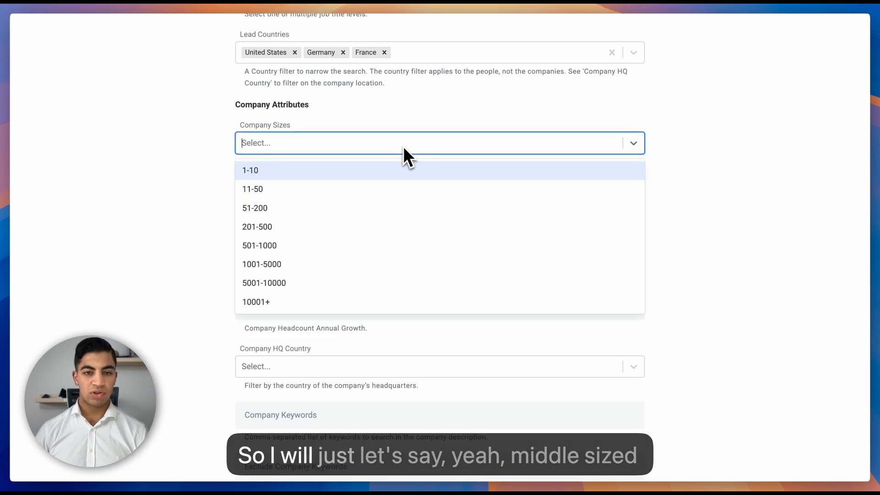
pyautogui.click(383, 211)
pyautogui.click(356, 189)
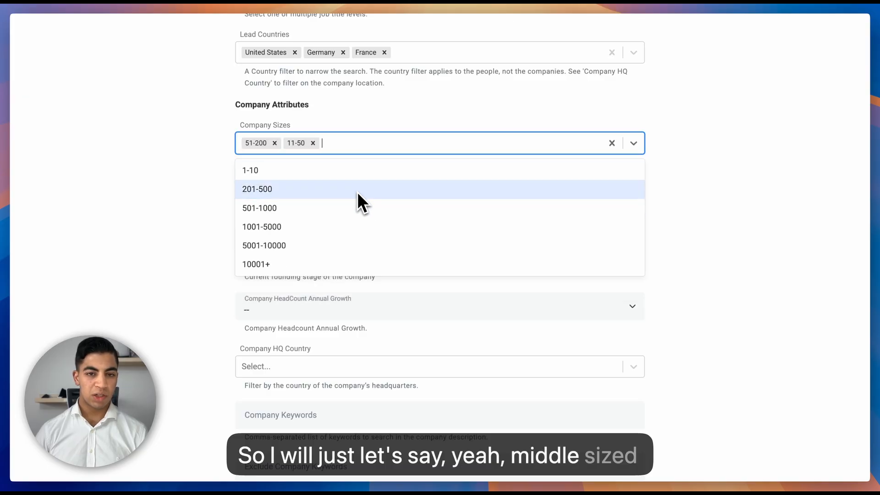
pyautogui.click(350, 193)
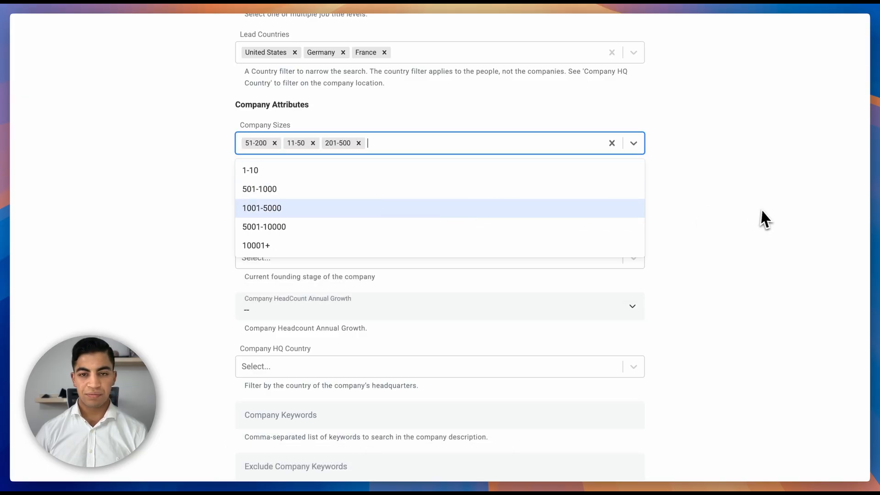
pyautogui.click(761, 216)
# Set the company industries to Automotive and Aviation & Aerospace.
pyautogui.click(351, 204)
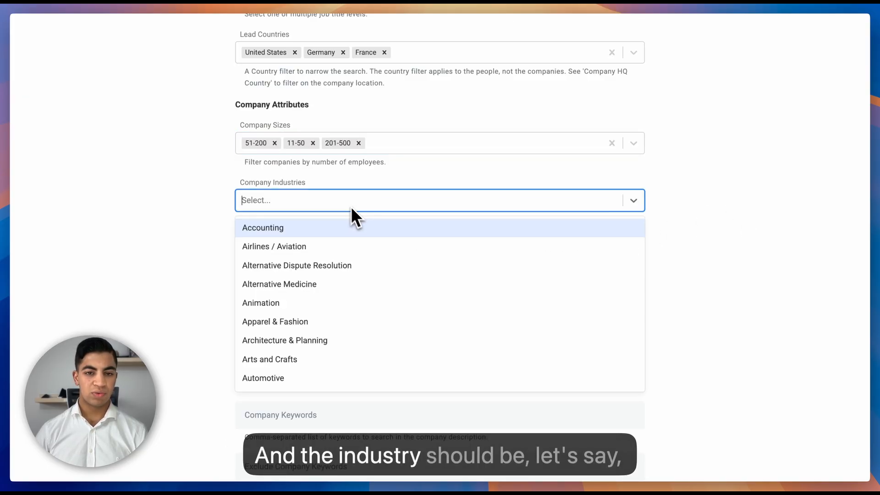
pyautogui.scroll(-3, 420, 263)
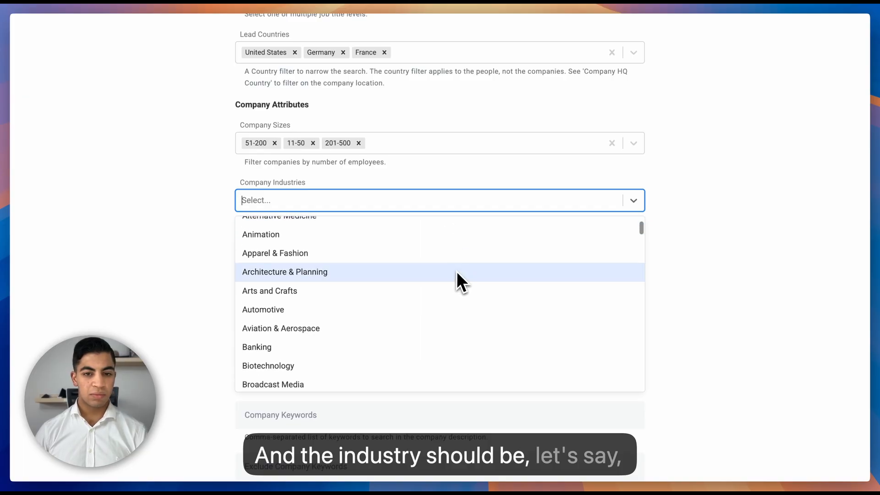
pyautogui.click(334, 311)
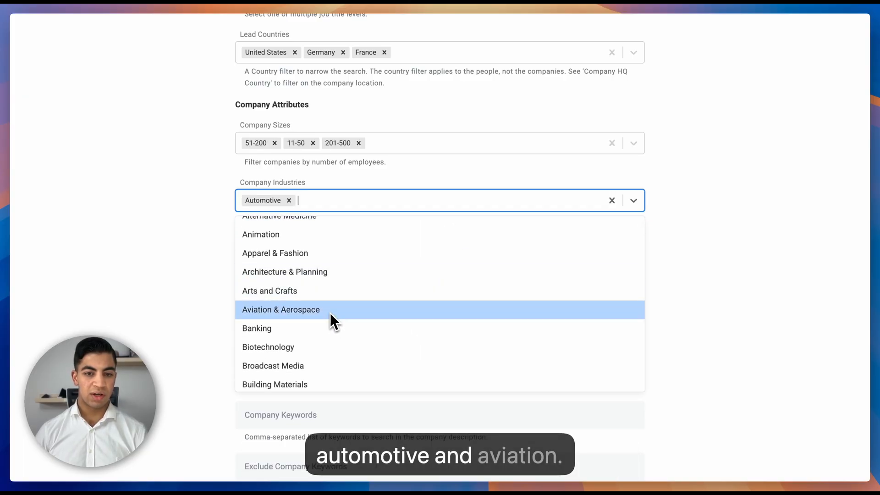
pyautogui.click(331, 311)
pyautogui.click(229, 279)
# Set the company funding stage filter to Series D, Series C, Series B and Series A.
pyautogui.scroll(-3, 455, 301)
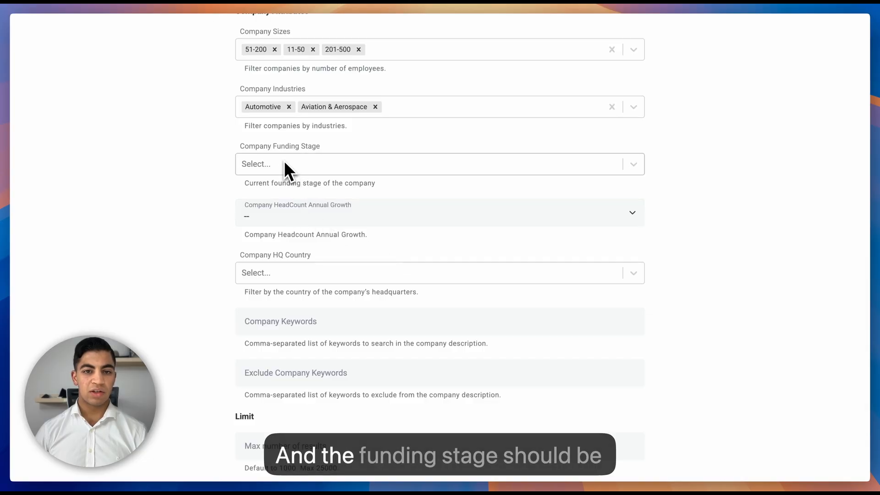
pyautogui.click(271, 164)
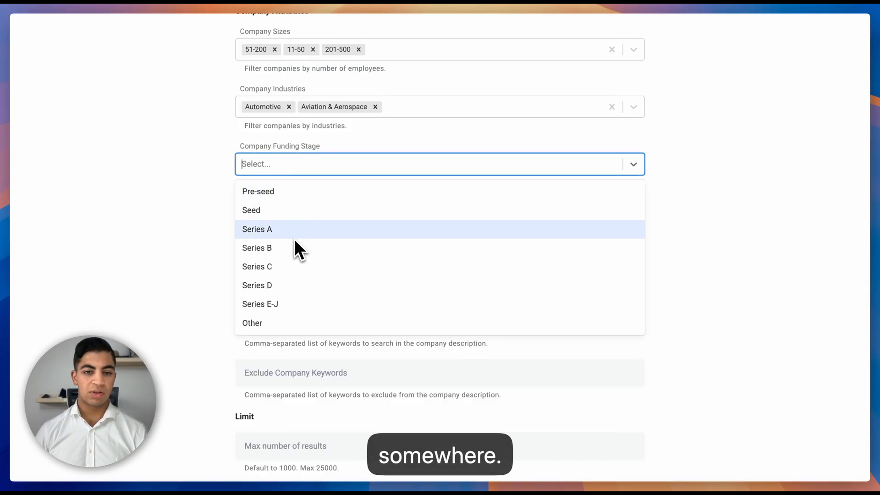
pyautogui.click(276, 290)
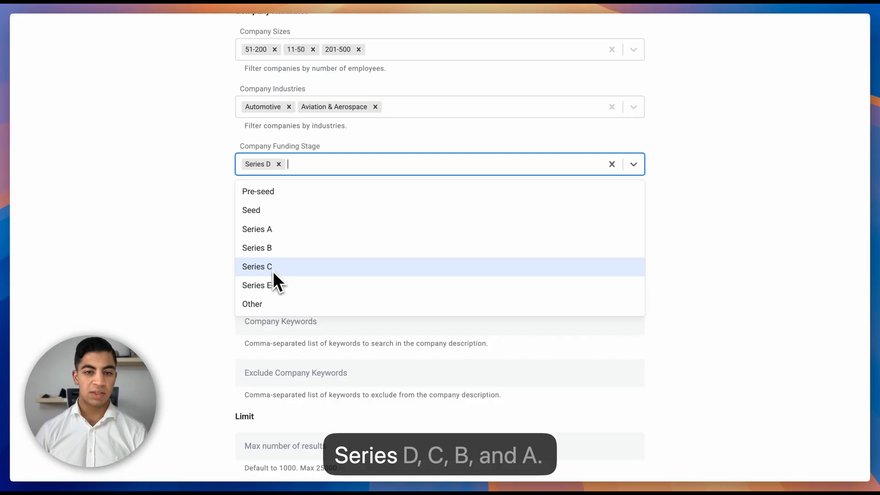
pyautogui.click(274, 266)
pyautogui.click(274, 249)
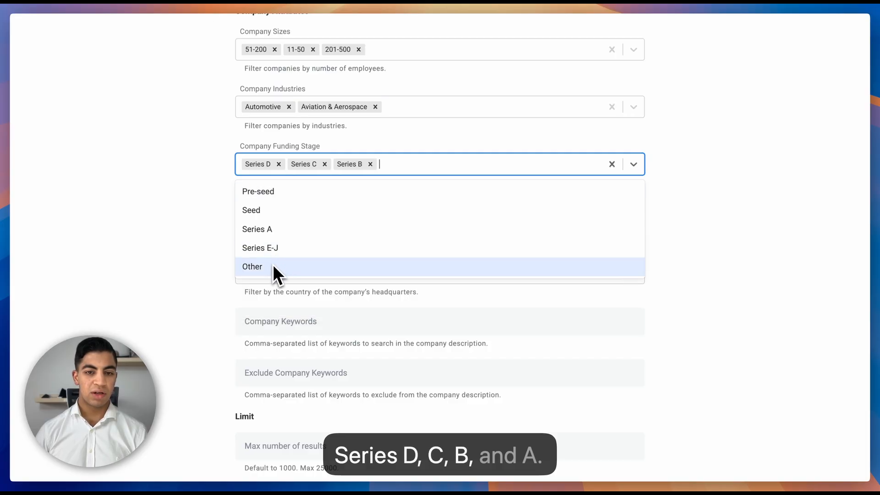
pyautogui.click(266, 229)
pyautogui.click(161, 191)
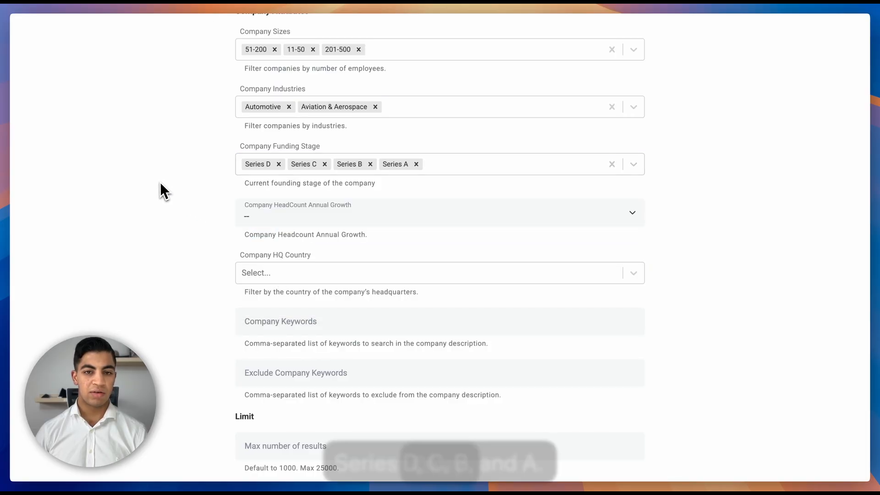
pyautogui.click(296, 219)
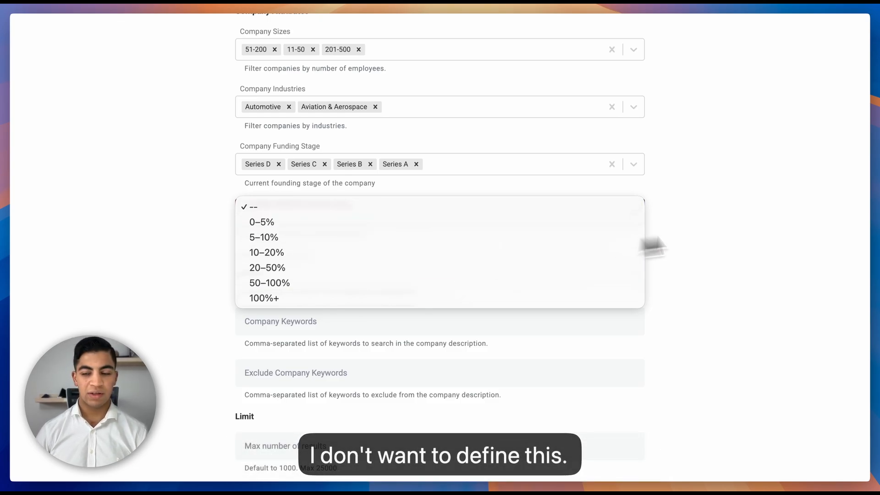
pyautogui.click(764, 222)
# Limit the company headquarters countries to United States, Germany and France, leaving the headcount annual growth filter unset.
pyautogui.scroll(-2, 321, 272)
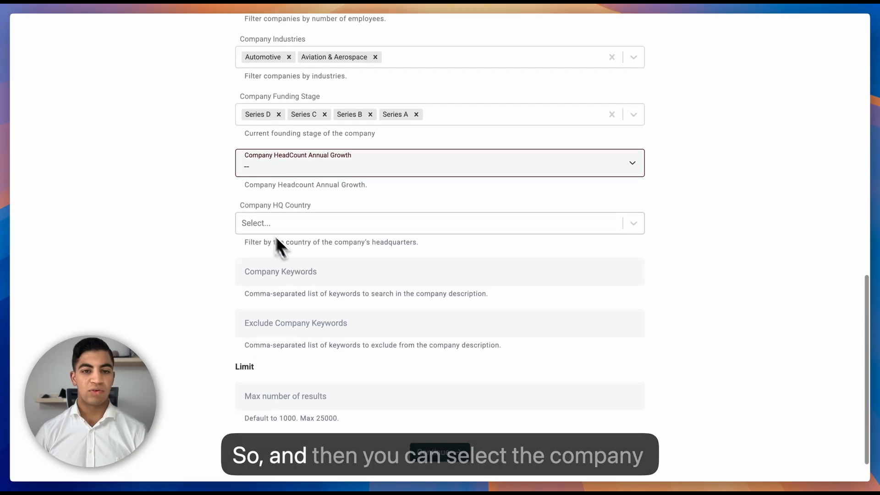
pyautogui.click(299, 230)
pyautogui.write('Unit')
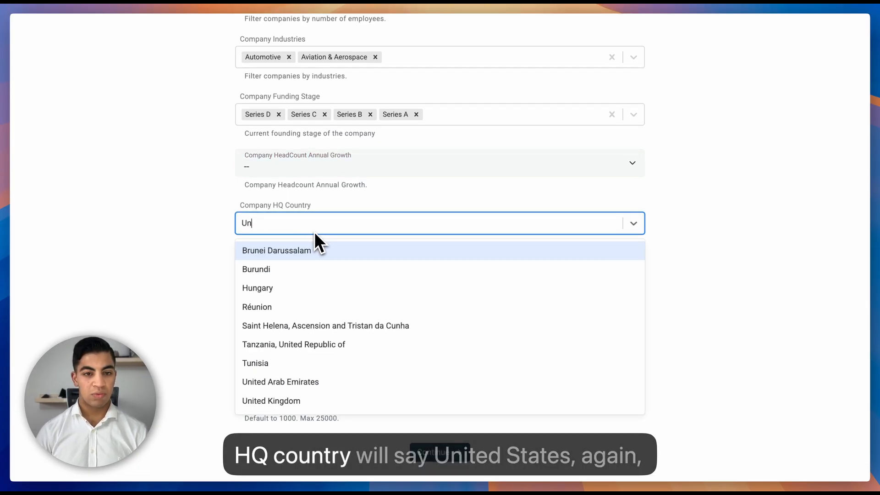
pyautogui.click(301, 307)
pyautogui.write('Gemr')
pyautogui.press('BackSpace')
pyautogui.press('BackSpace')
pyautogui.write('rm')
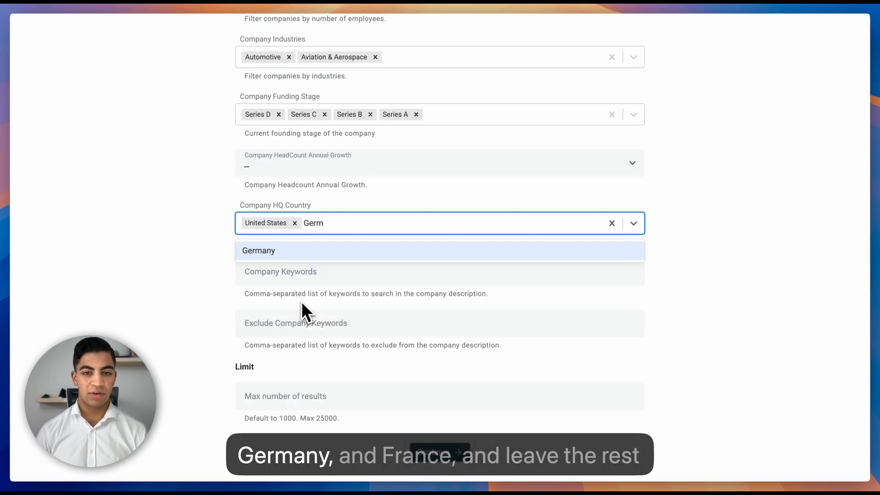
pyautogui.press('Return')
pyautogui.write('Fran')
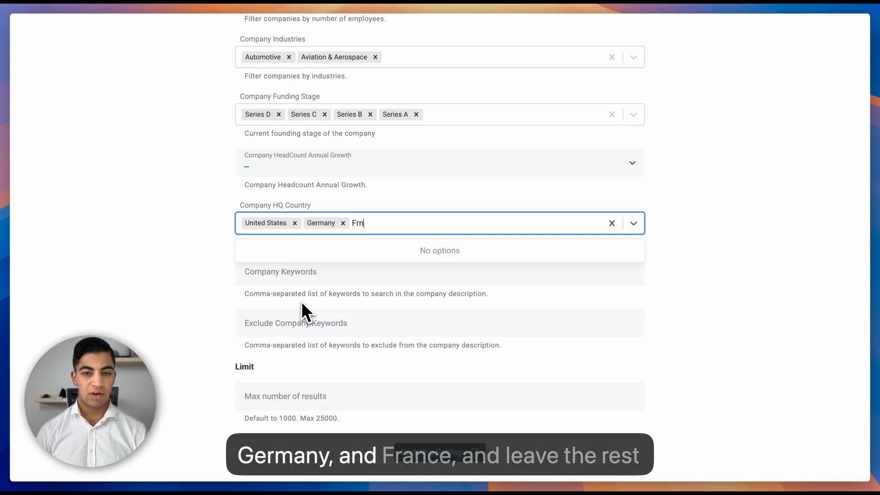
pyautogui.write('c')
pyautogui.press('BackSpace')
pyautogui.write('nc')
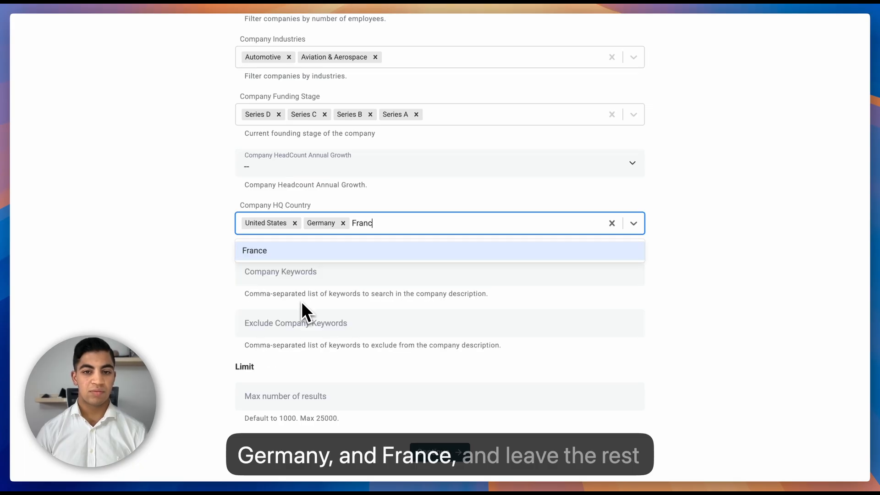
pyautogui.press('Return')
pyautogui.click(49, 281)
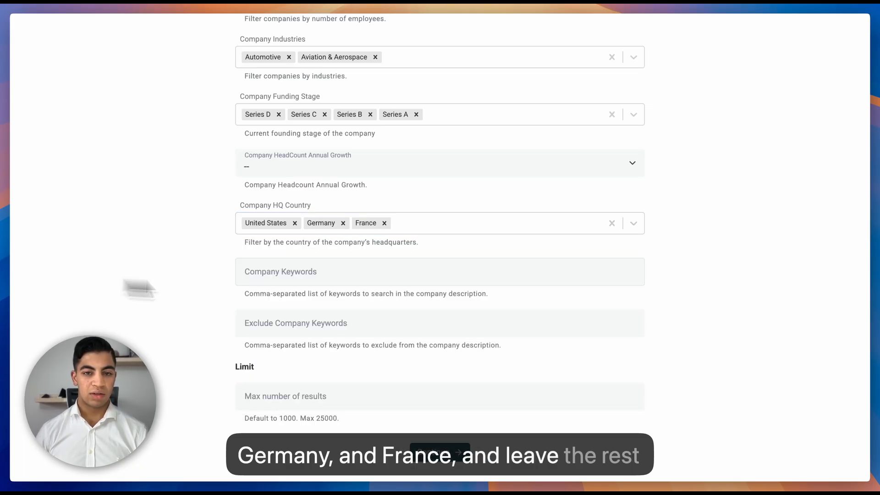
pyautogui.scroll(-2, 320, 288)
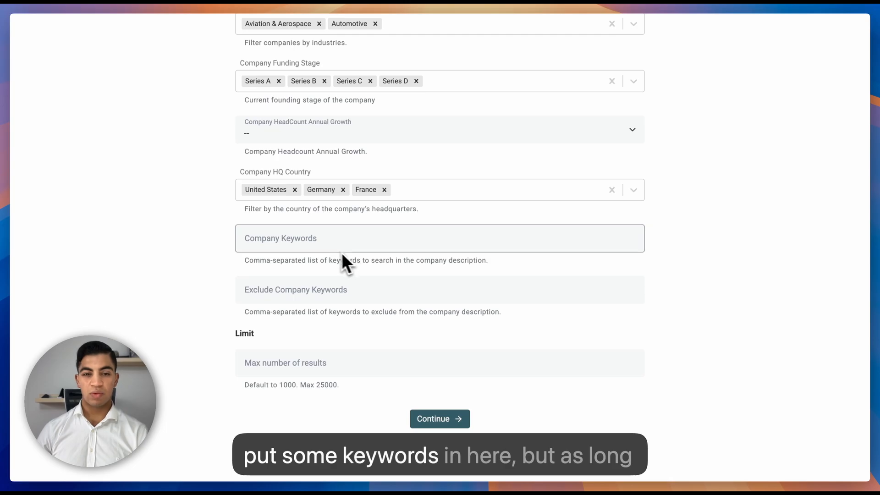
pyautogui.scroll(2, 309, 247)
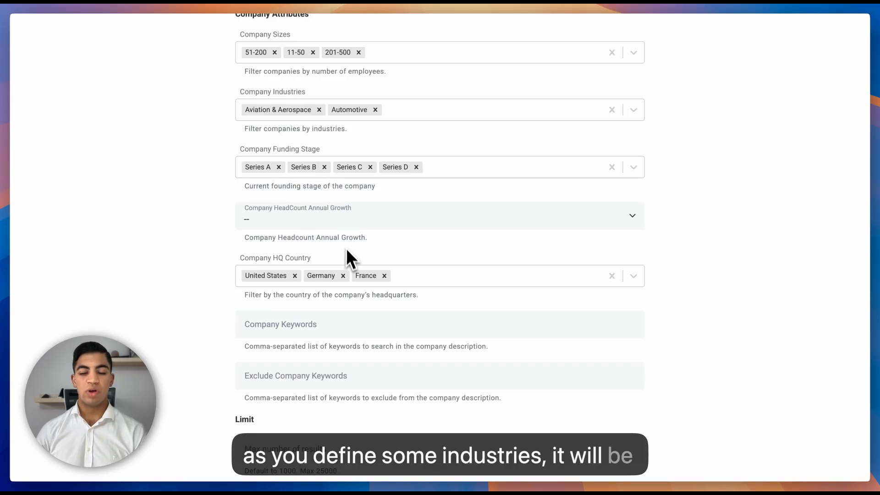
pyautogui.scroll(-2, 351, 252)
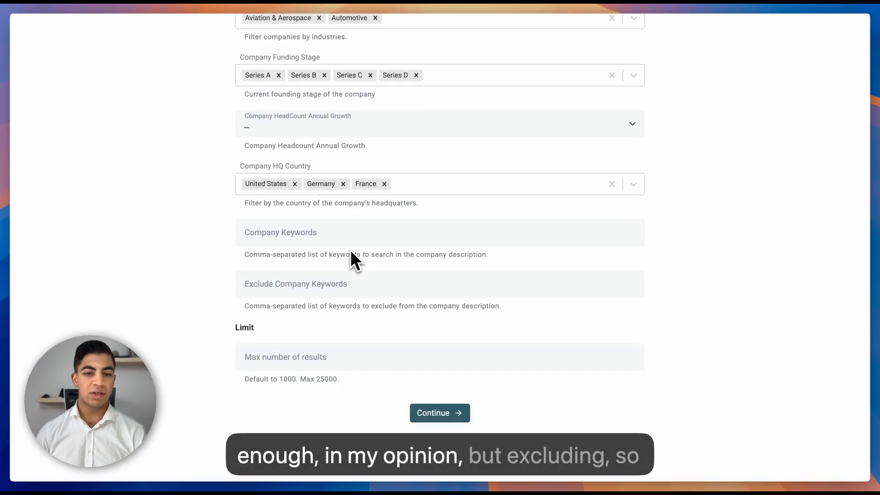
pyautogui.click(338, 284)
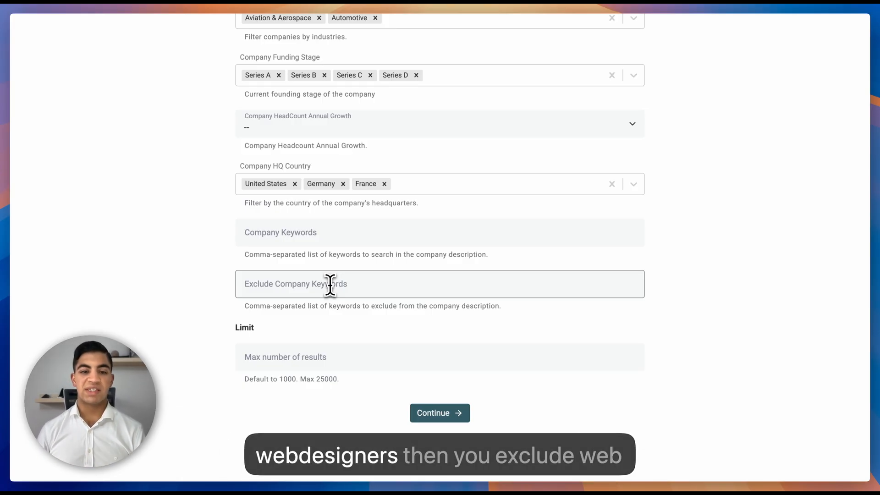
pyautogui.click(330, 284)
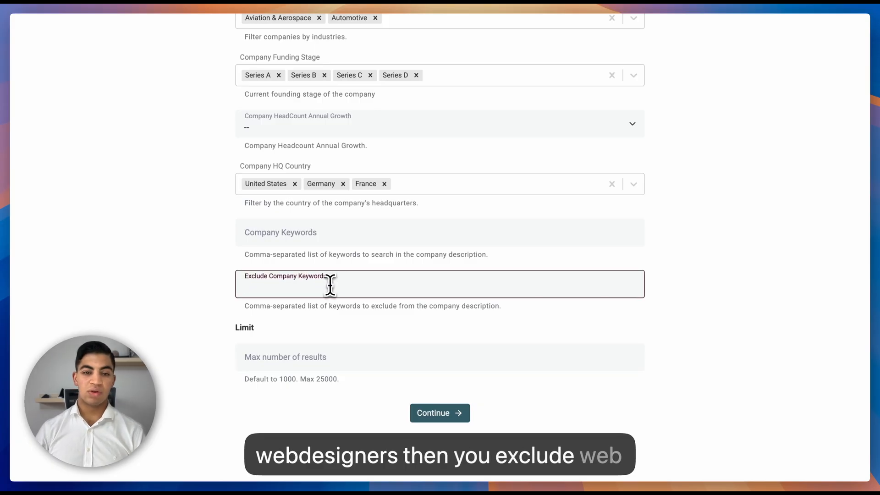
pyautogui.click(331, 307)
pyautogui.click(320, 364)
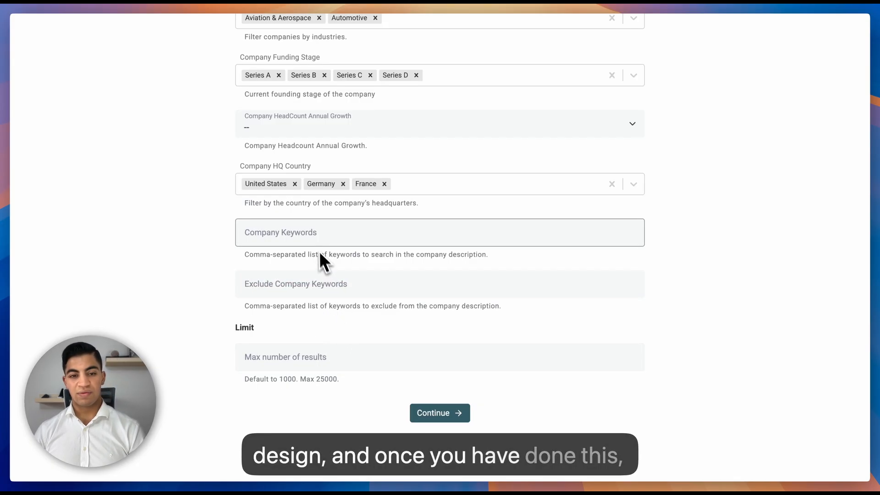
# Set the maximum number of results to 100 and continue to the outputs step of the search.
pyautogui.click(293, 352)
pyautogui.write('10')
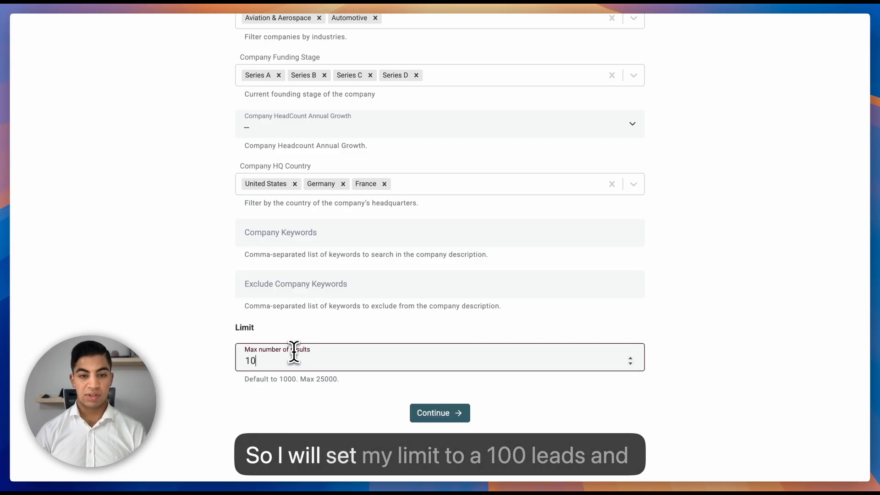
pyautogui.write('0')
pyautogui.press('Return')
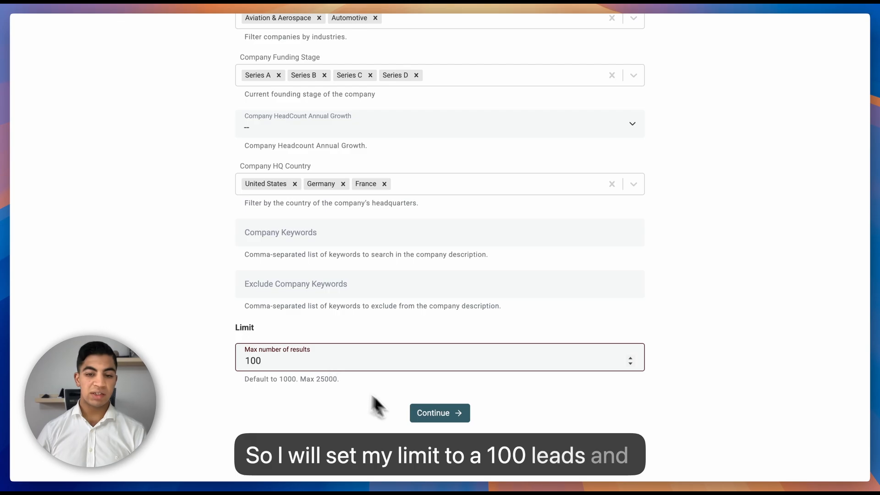
pyautogui.click(431, 414)
pyautogui.click(430, 414)
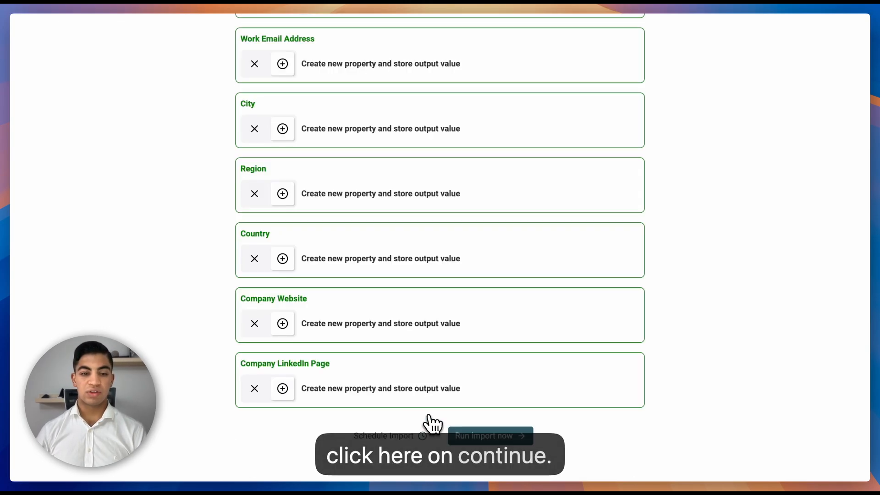
# Review the lead search's output properties, starting from First Name and moving through the profile and job fields.
pyautogui.scroll(20, 403, 371)
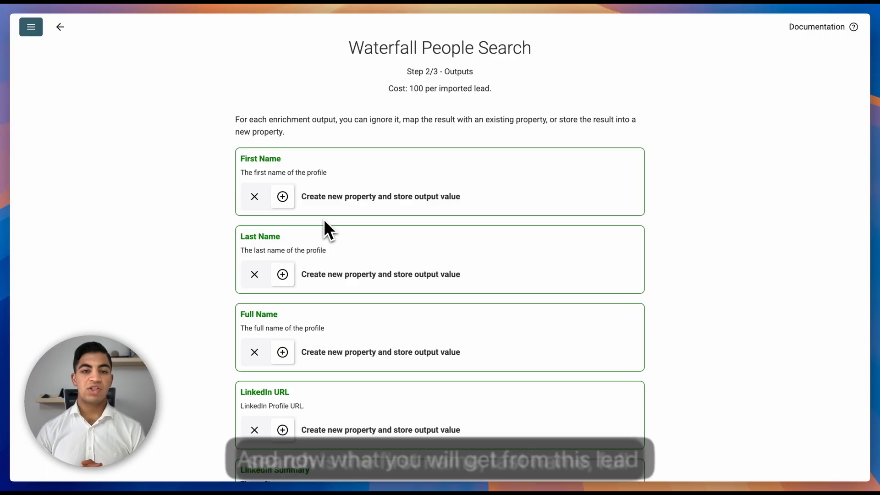
pyautogui.scroll(-1, 324, 220)
pyautogui.scroll(-3, 323, 227)
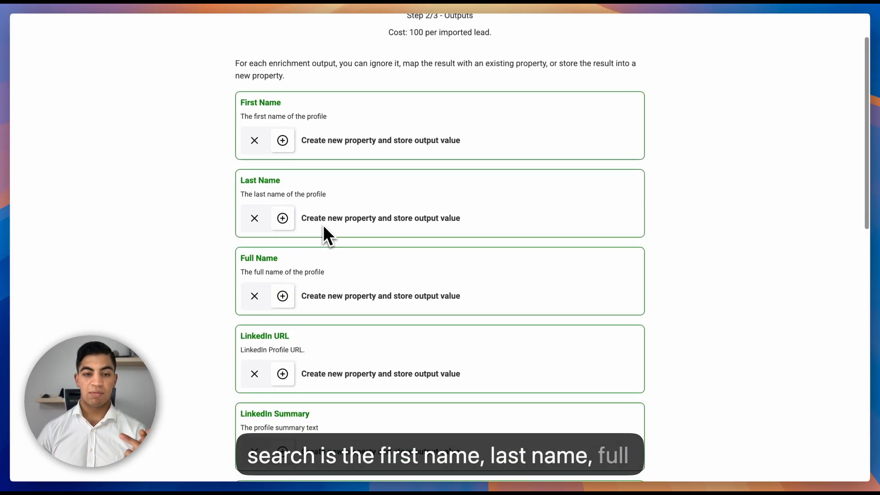
pyautogui.scroll(-3, 327, 283)
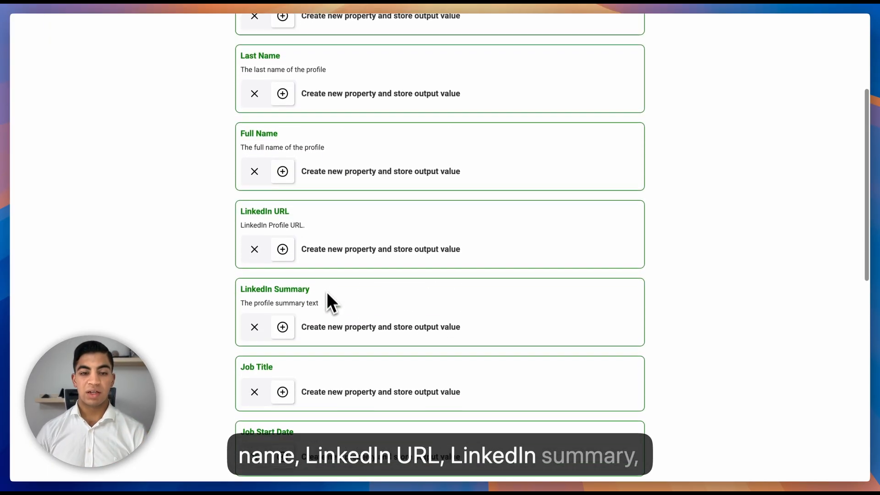
pyautogui.scroll(-2, 328, 309)
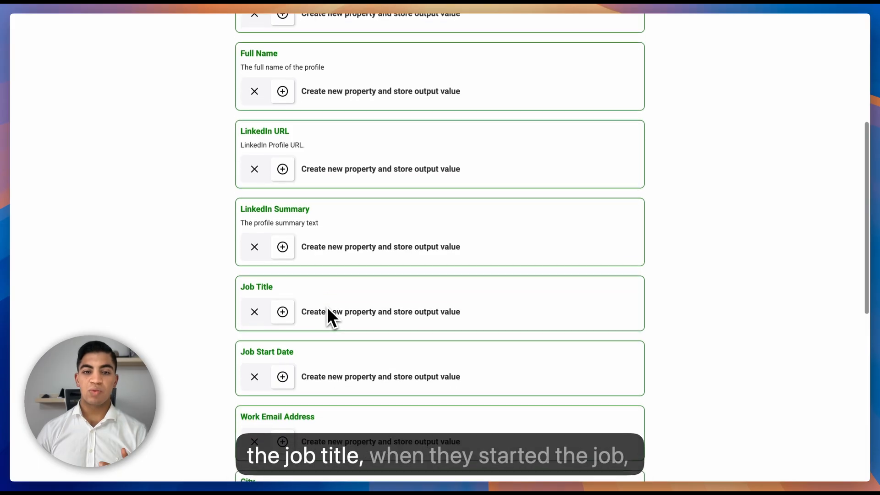